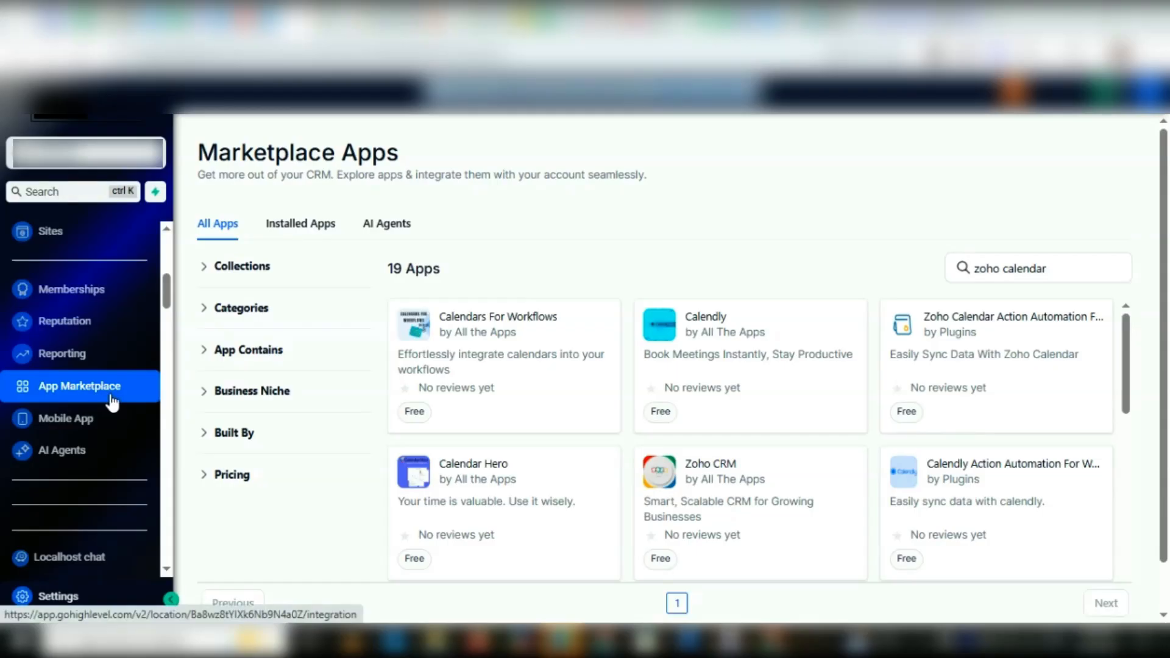
- Install the free Zoho Calendar Action Automation For Workflows app from the zoho calendar search results, allowing its requested permissions
click(1068, 266)
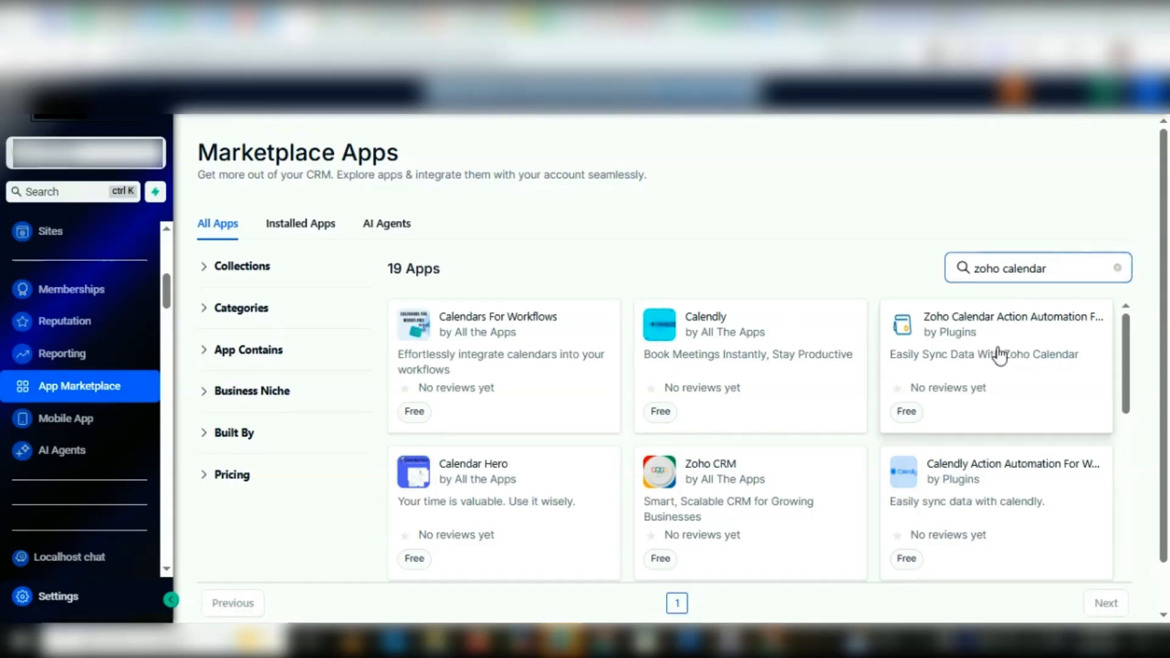
click(1032, 329)
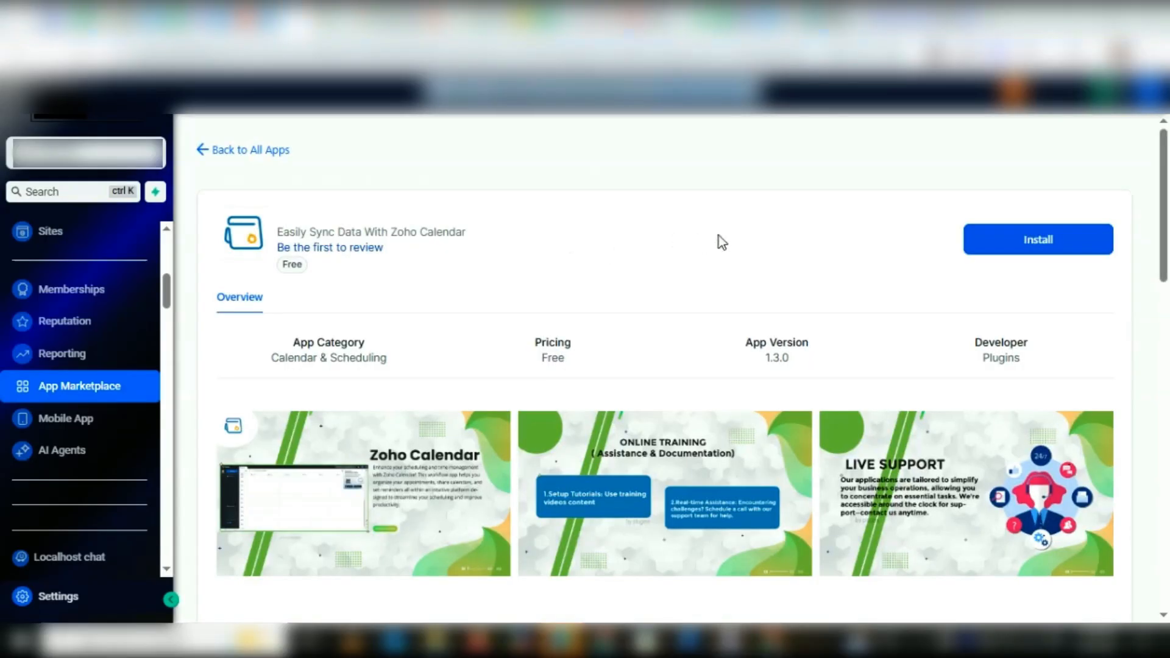
click(981, 240)
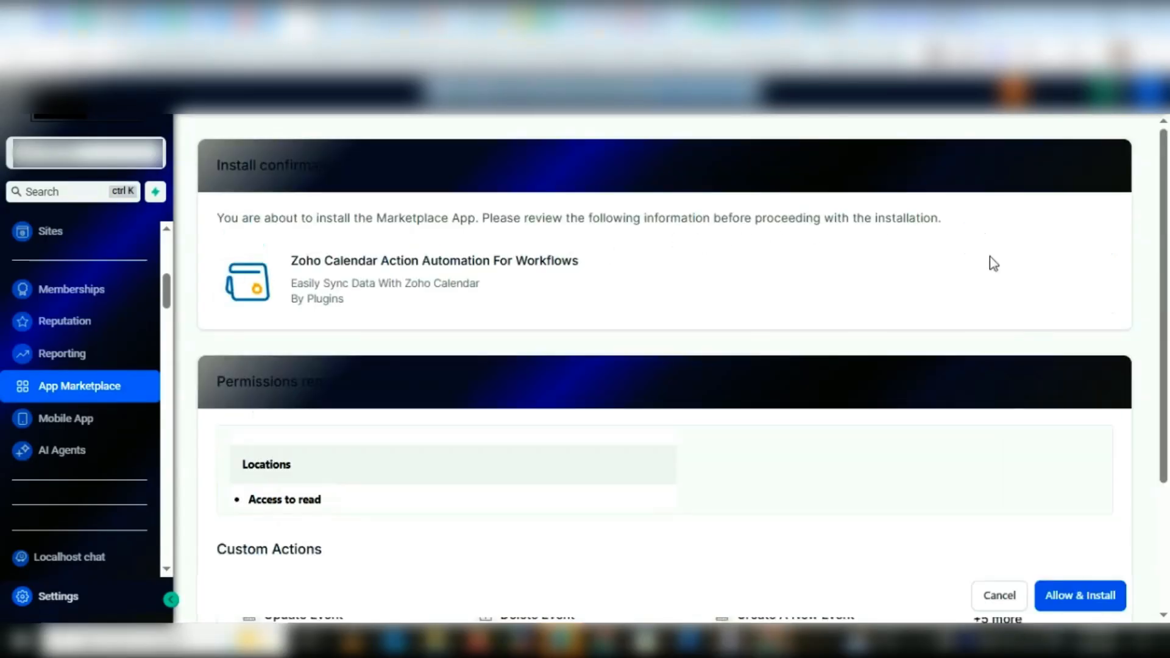
click(1061, 597)
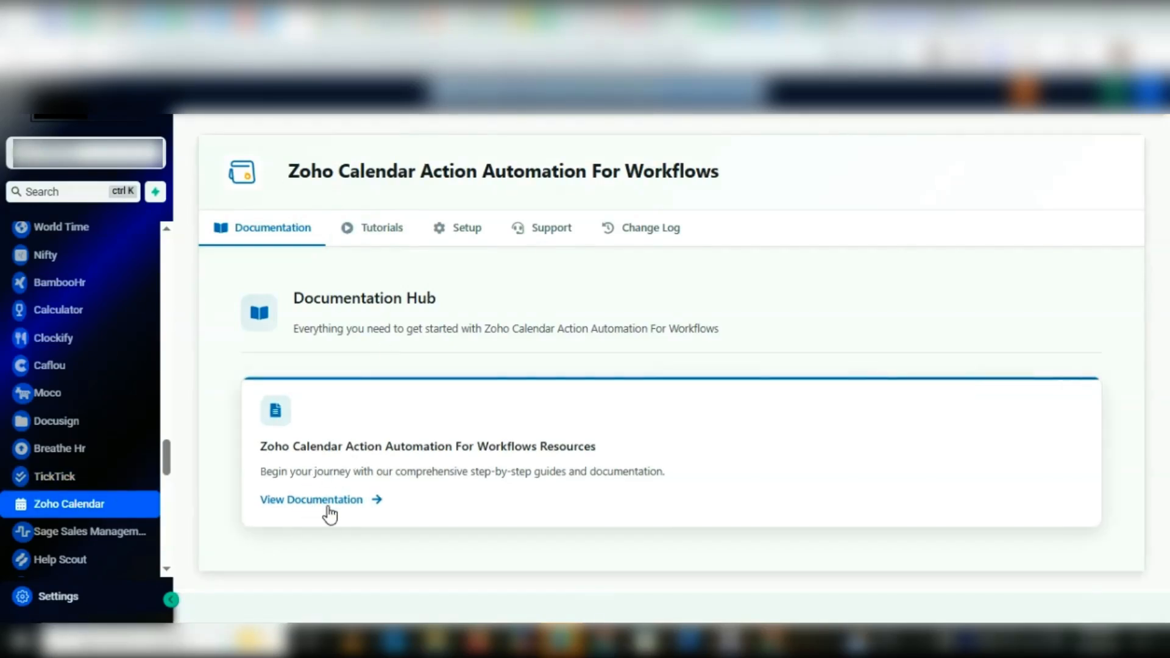
- Look through the app's video tutorials, including the Credential Setup Guide
click(382, 229)
scroll(375, 518, down, 3)
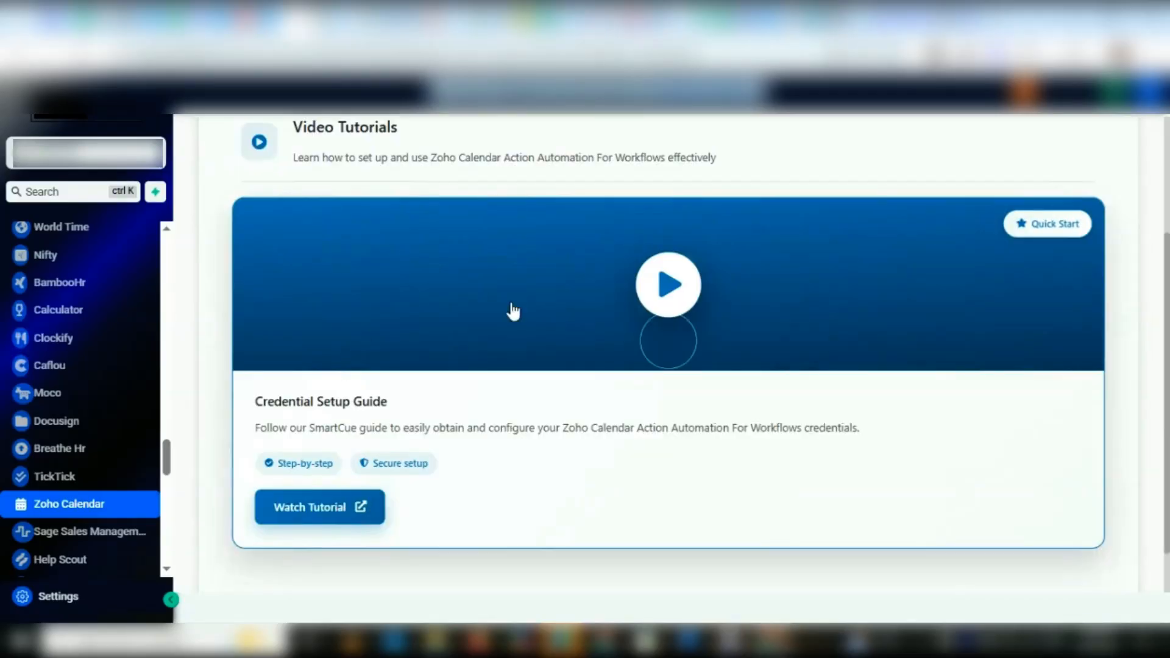
scroll(496, 517, up, 3)
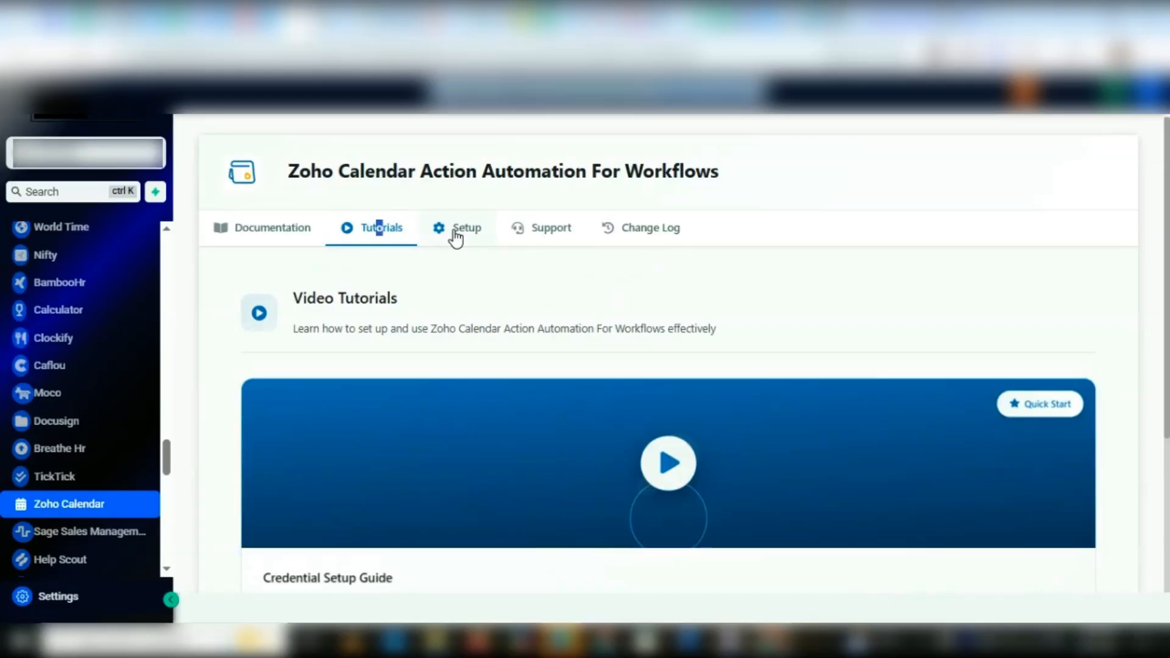
- Copy the redirect URL from the Zoho Calendar app's Setup & Configuration page
click(461, 239)
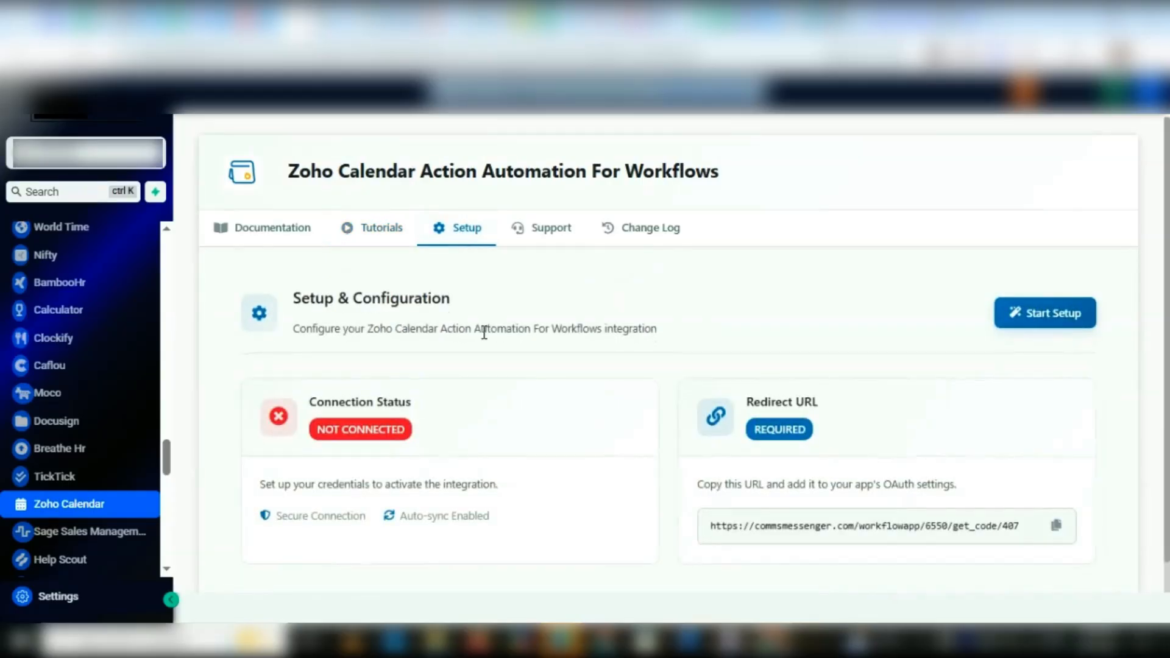
scroll(521, 445, down, 1)
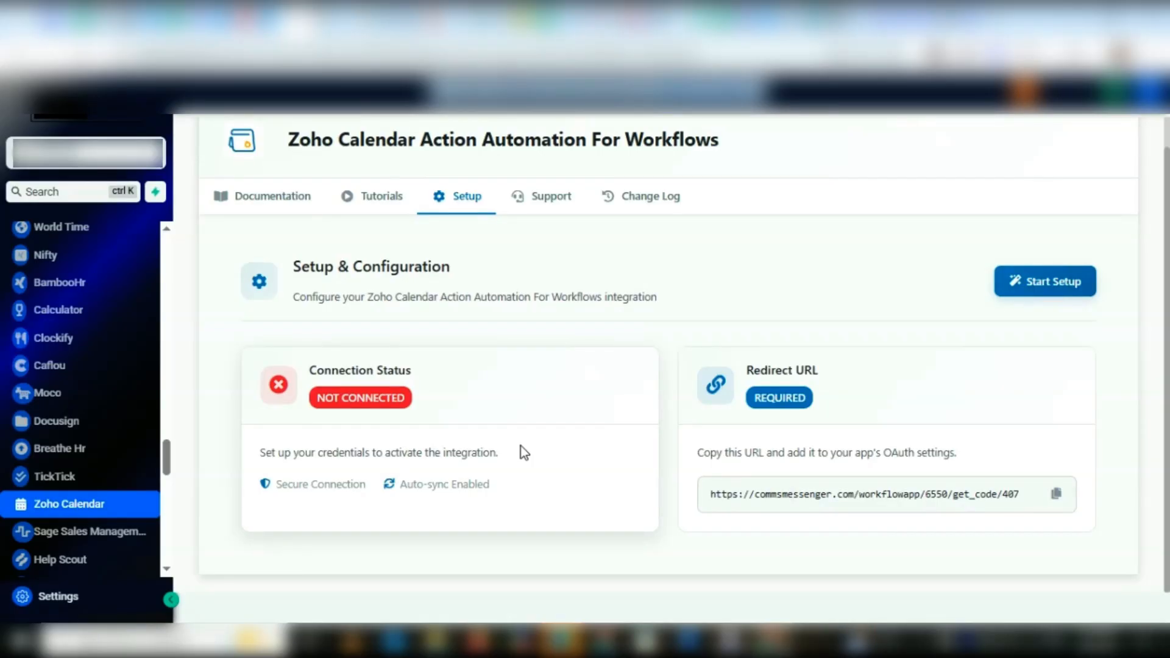
drag(716, 486, 1037, 492)
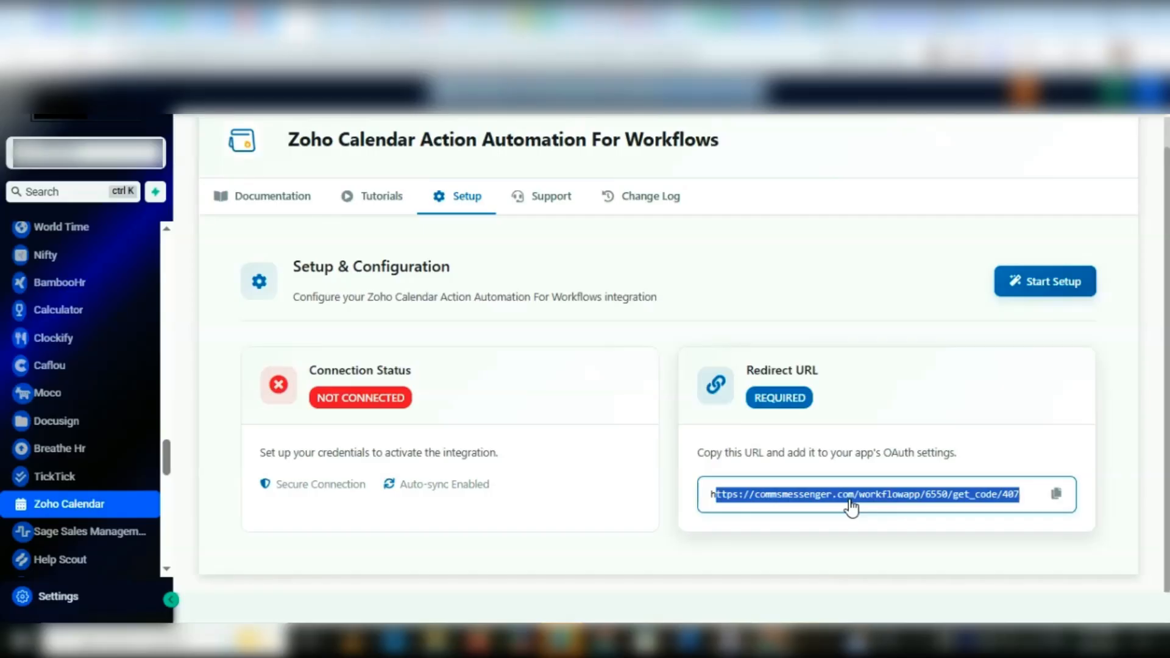
- Switch to the Zoho API Console and start a new client of type Server-based Applications
mouse_move(603, 641)
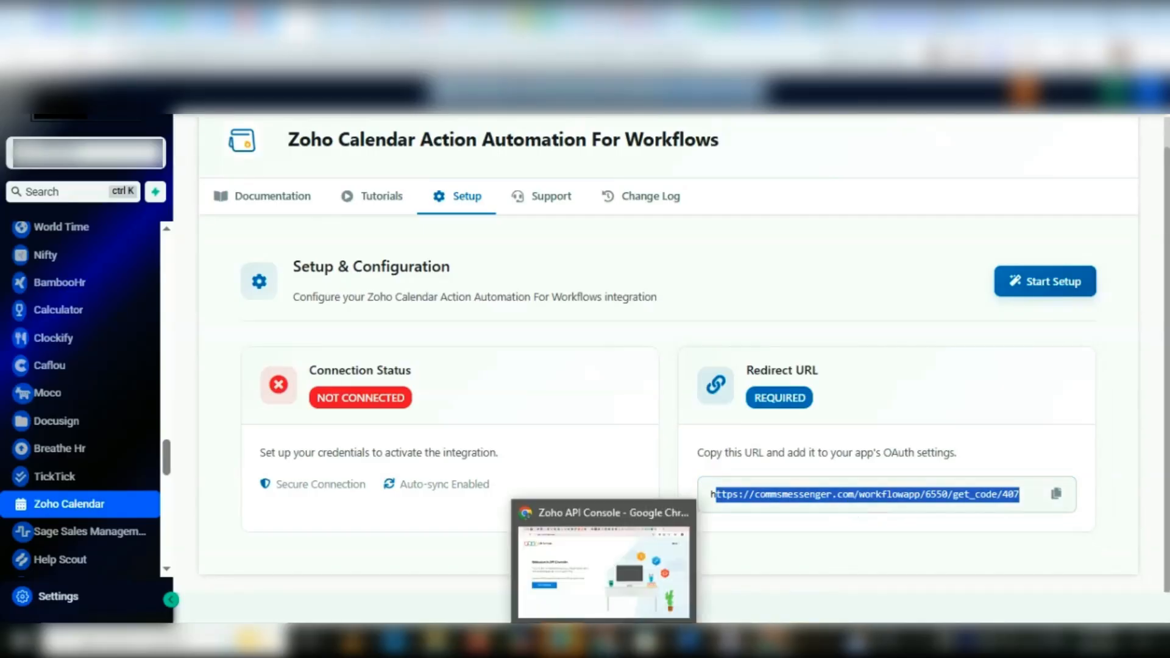
click(608, 566)
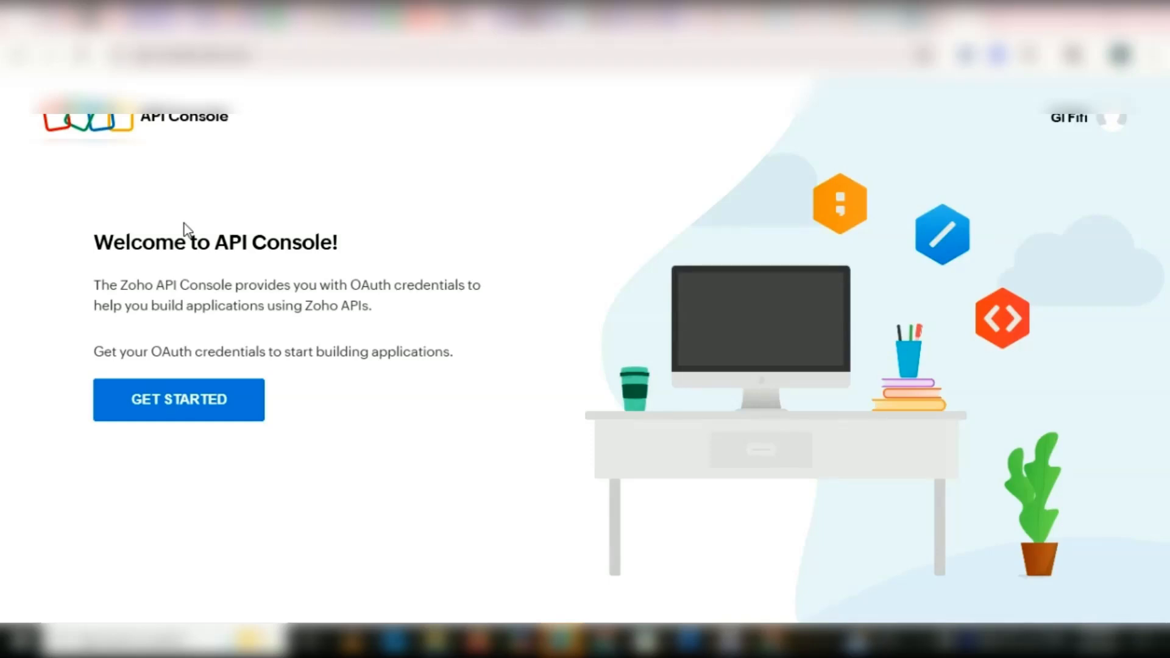
click(206, 402)
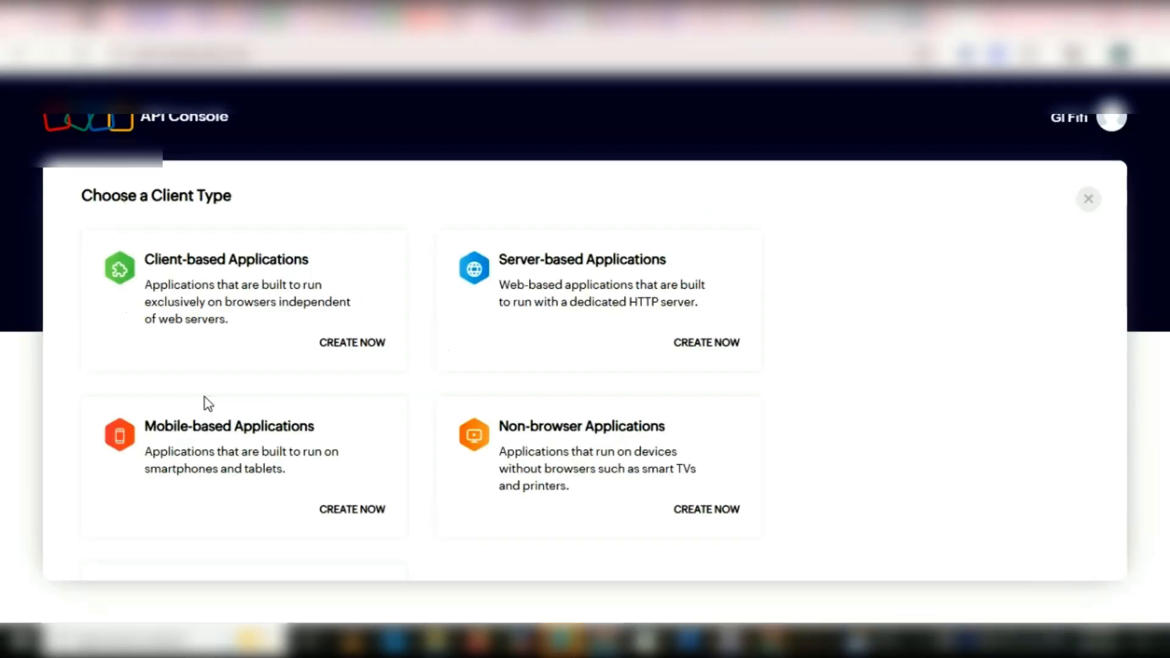
click(551, 287)
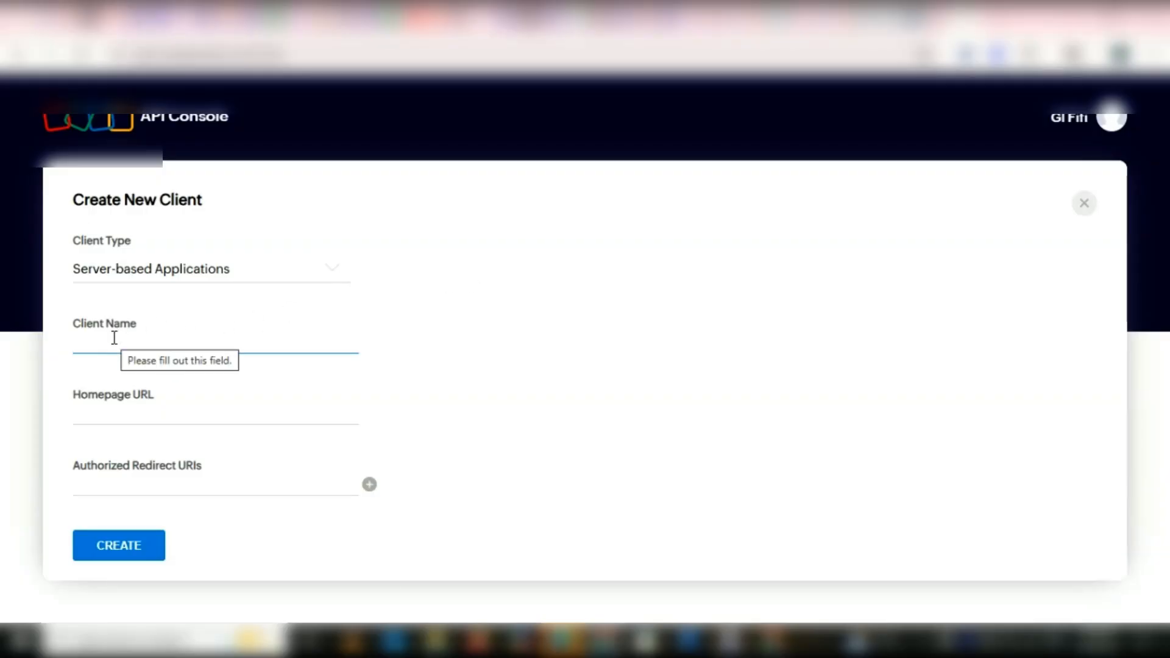
text(sampe)
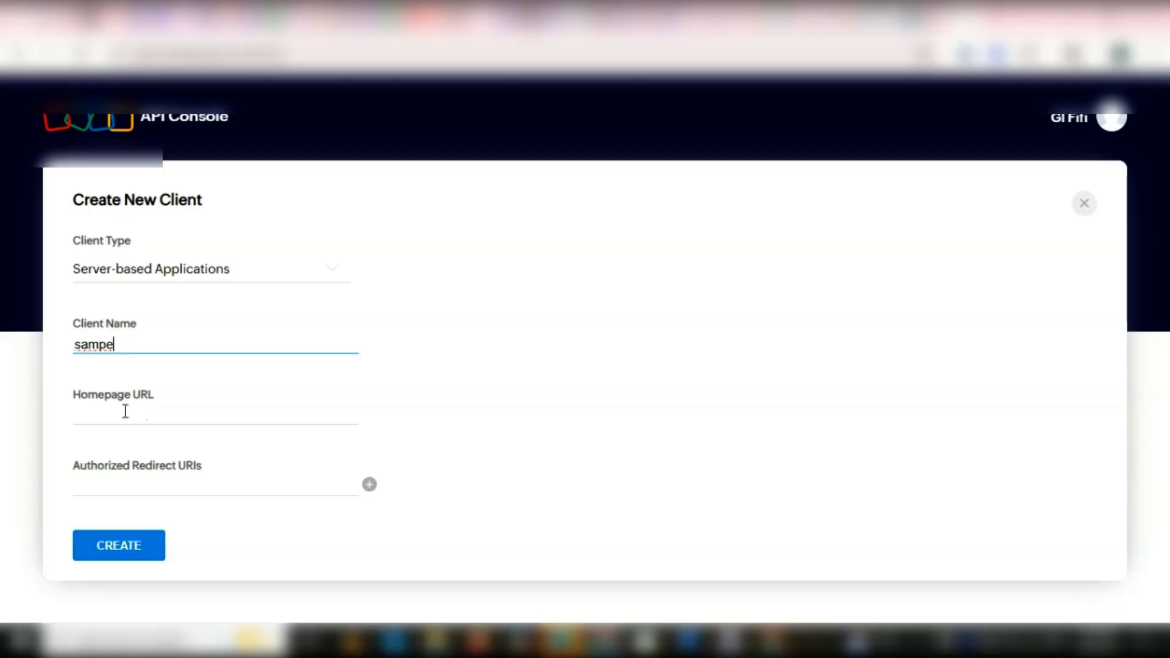
click(122, 410)
click(186, 458)
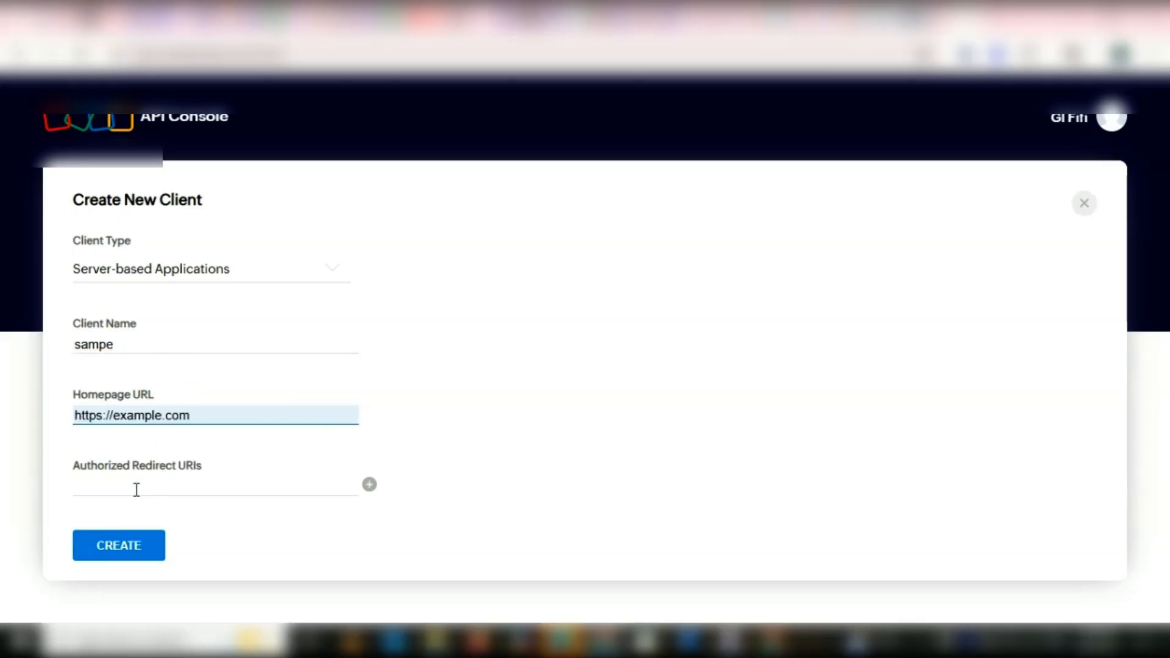
click(132, 487)
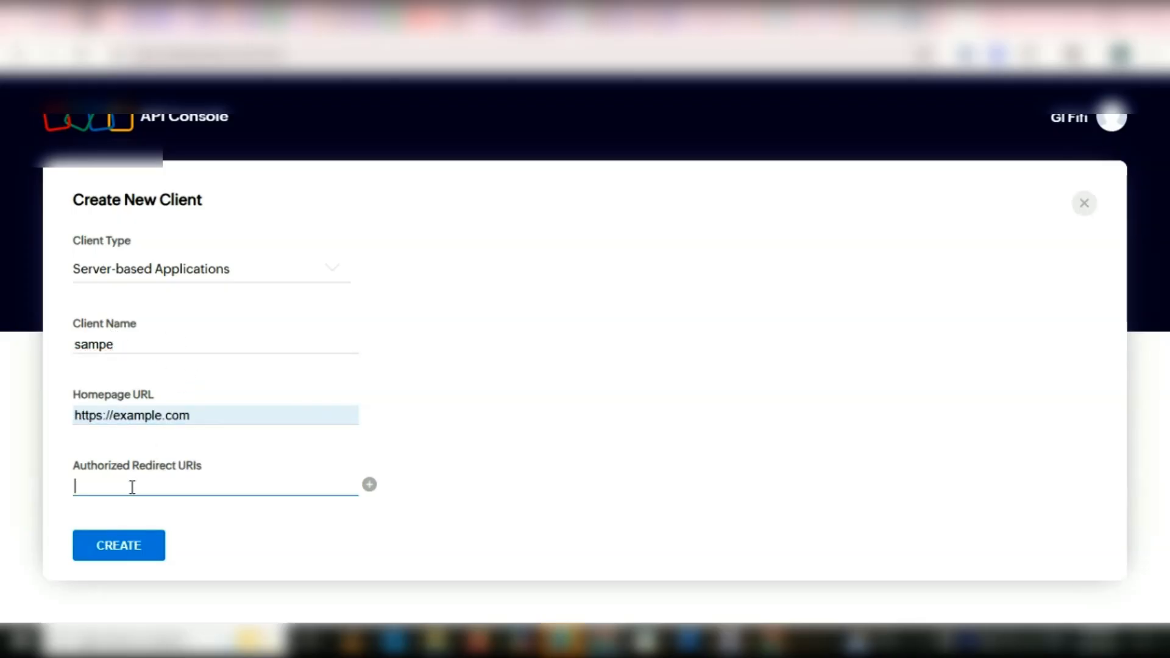
key(ctrl+v)
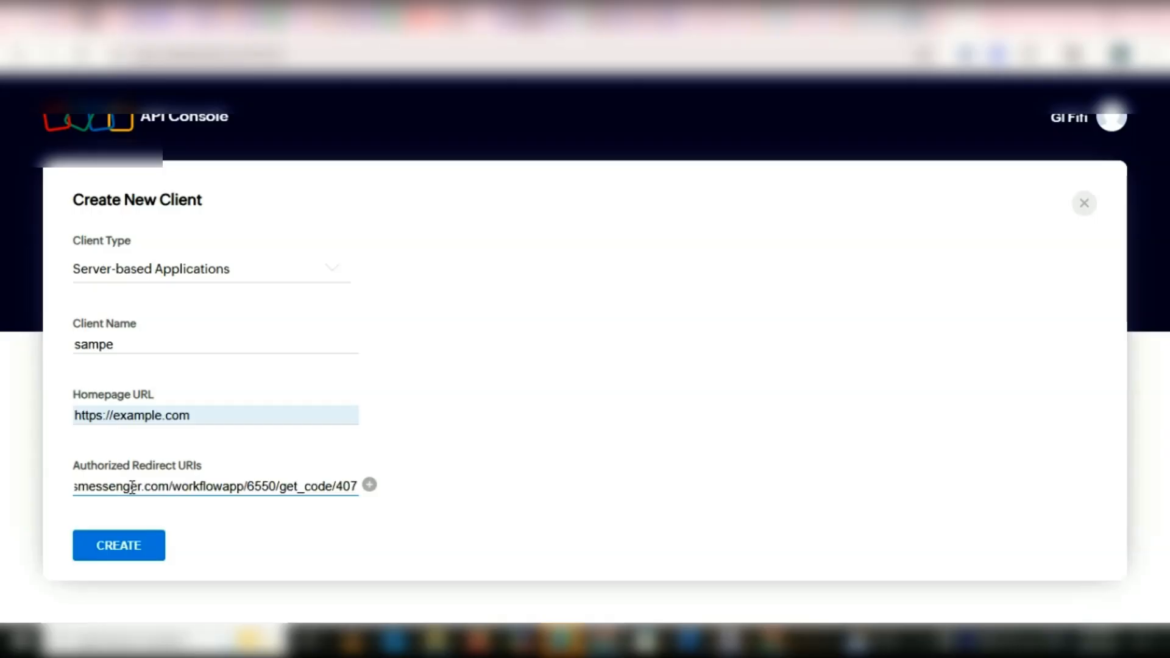
click(141, 554)
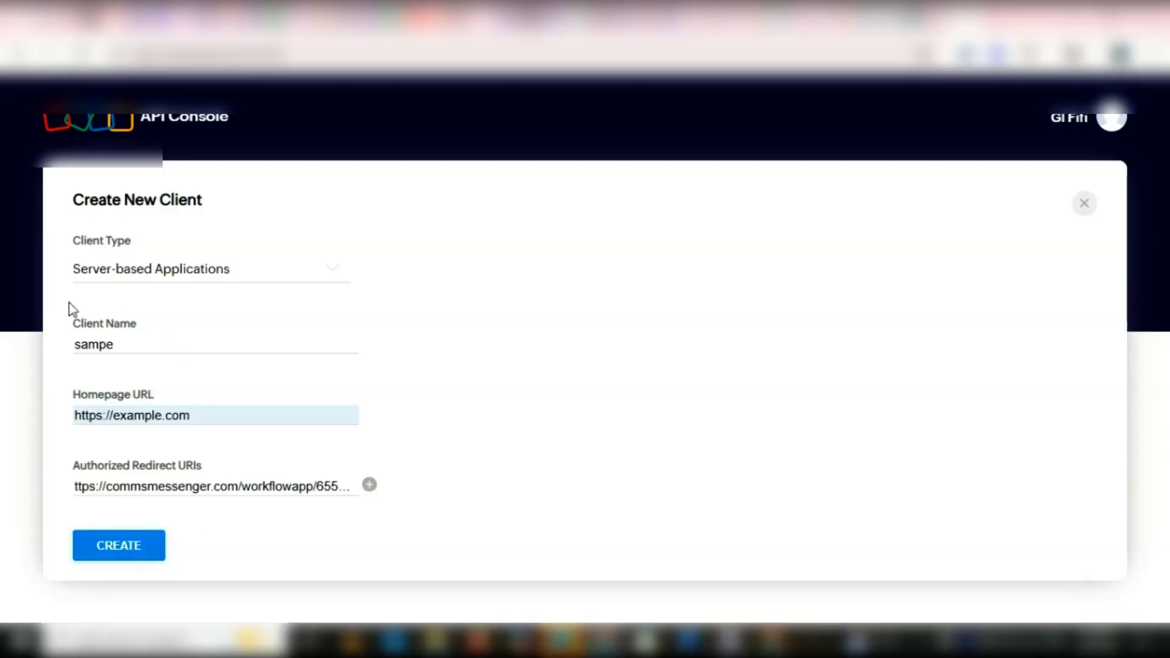
- Verify the Zoho account with the saved account password and create the sampe client
click(464, 416)
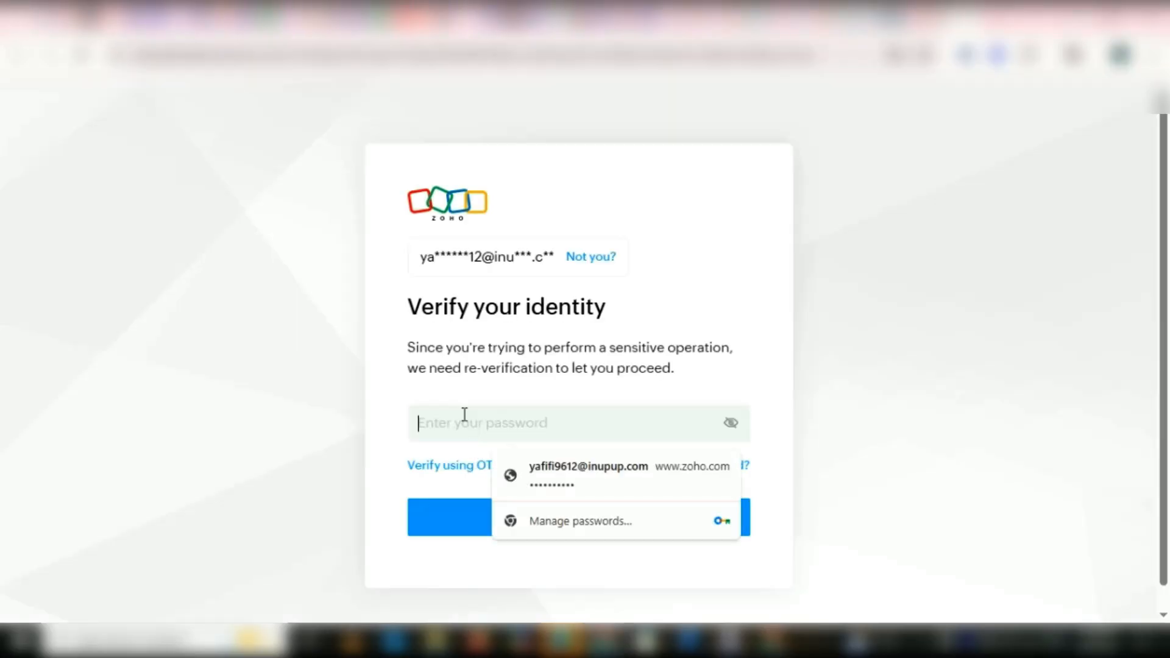
click(549, 479)
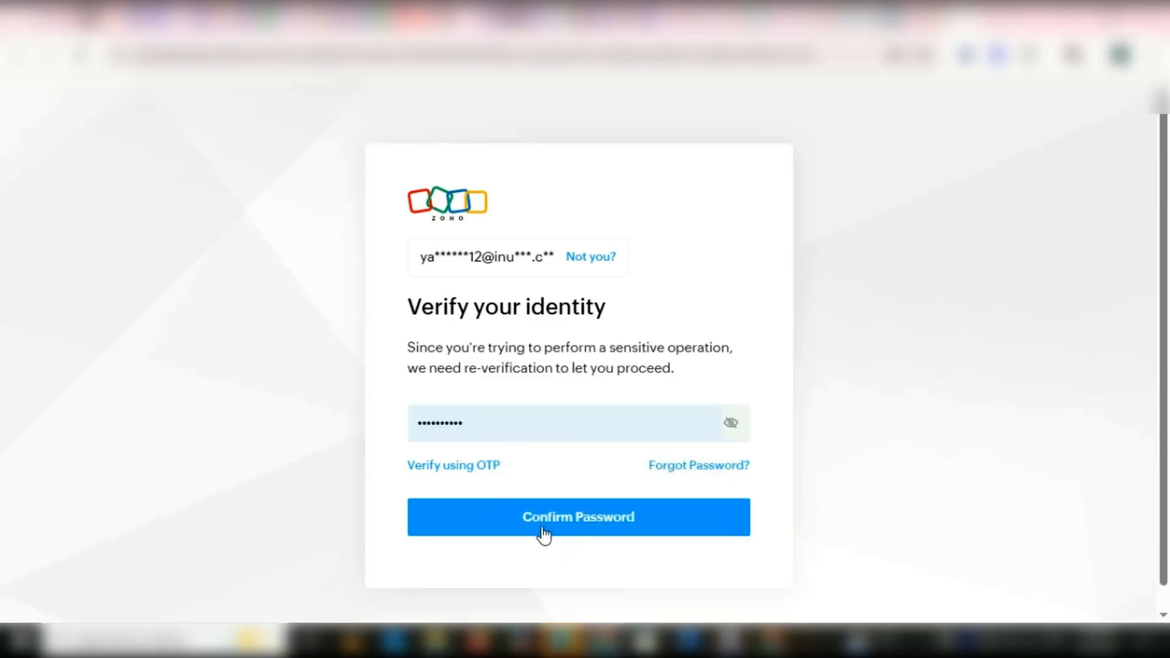
click(548, 523)
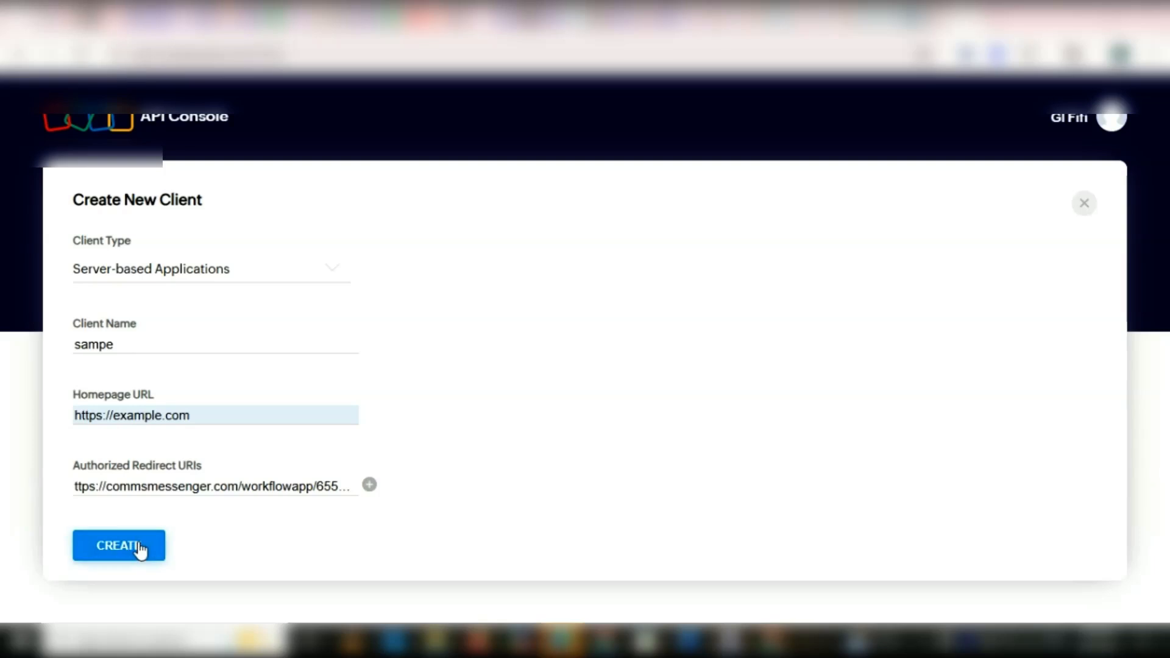
click(131, 545)
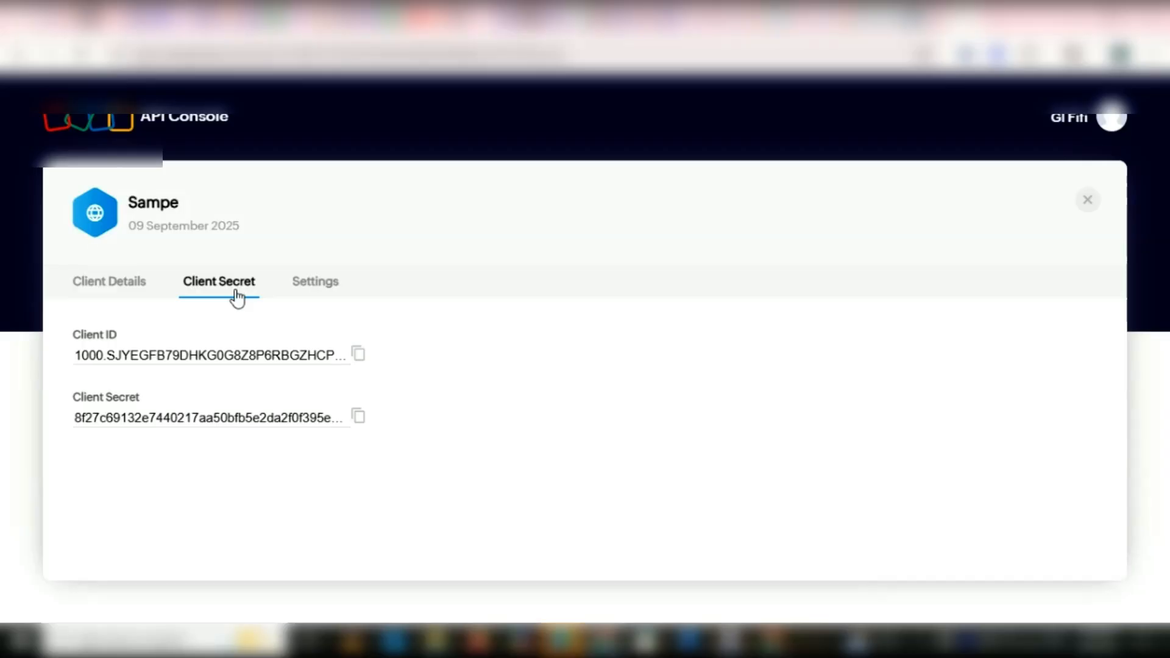
- Copy the client ID from the Zoho API Console and paste it as the Client id in the Zoho Calendar app's setup
click(360, 356)
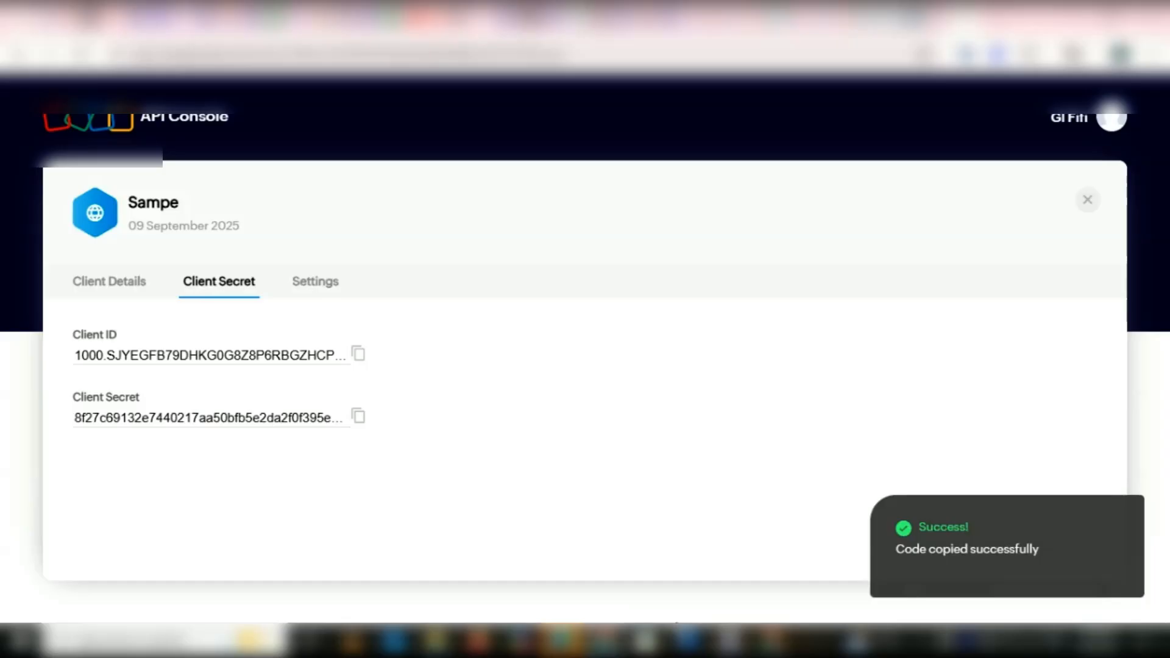
mouse_move(771, 640)
click(771, 573)
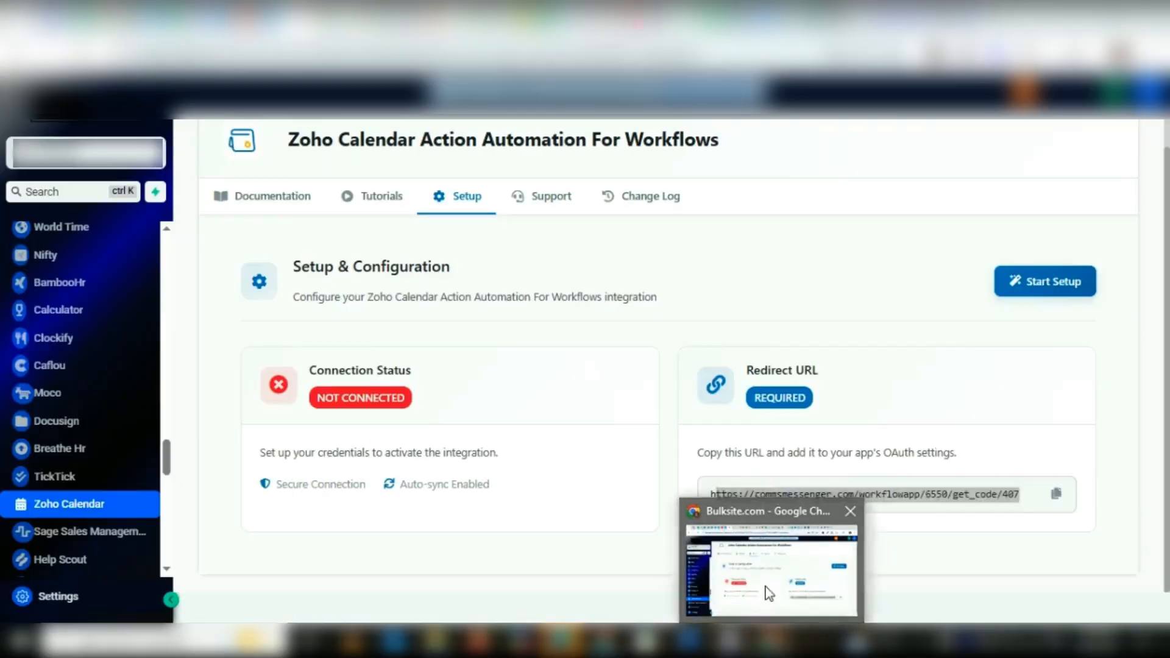
click(1051, 285)
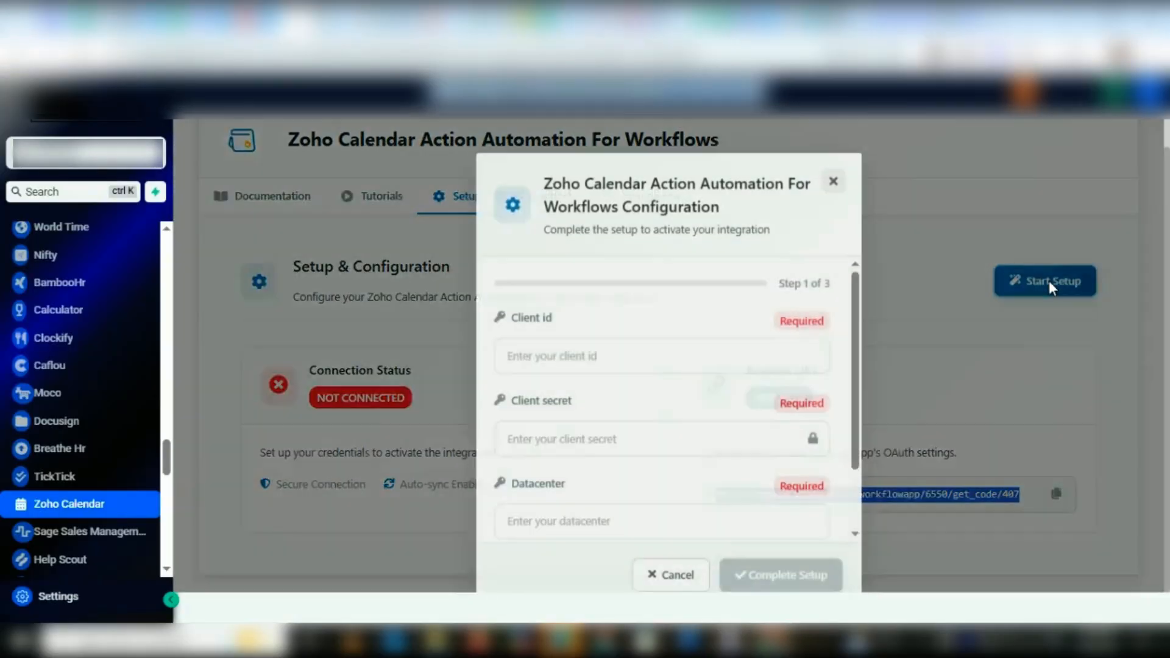
click(543, 356)
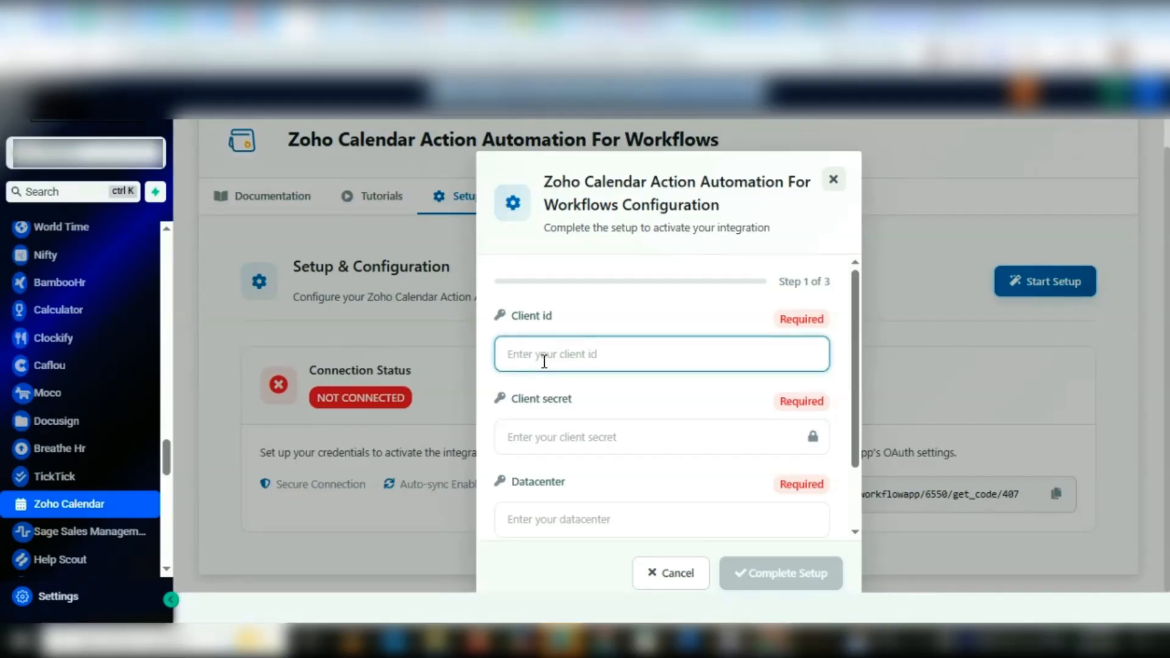
key(ctrl+v)
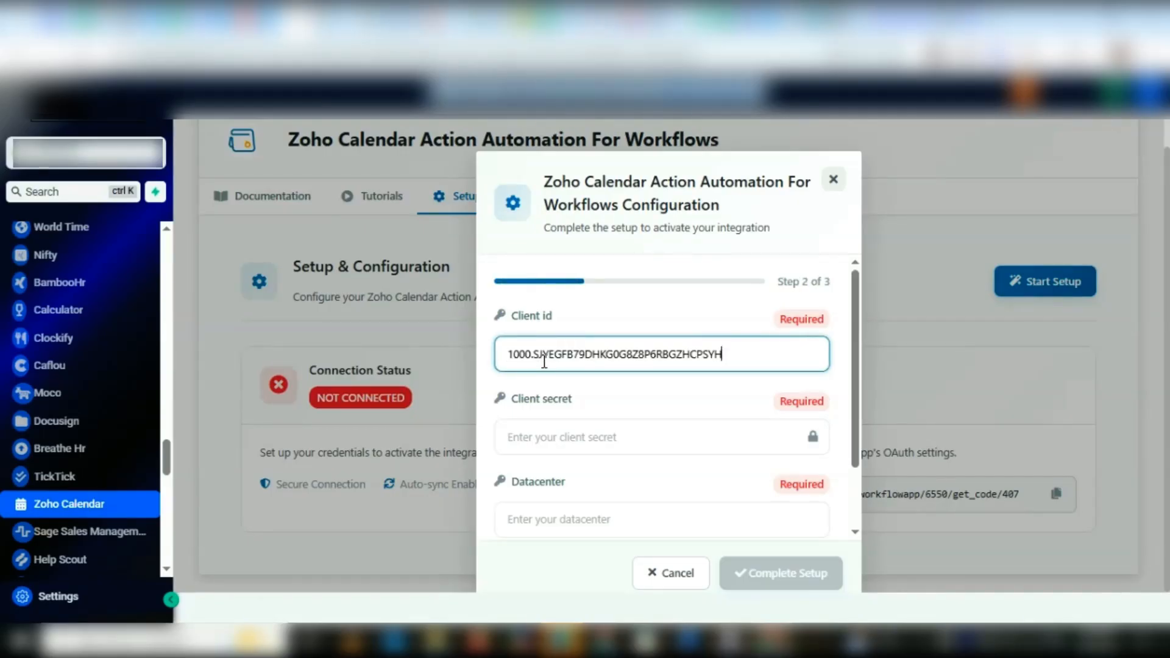
- Copy the client secret from the Zoho API Console and paste it as the Client secret in the Zoho Calendar app's setup
mouse_move(614, 646)
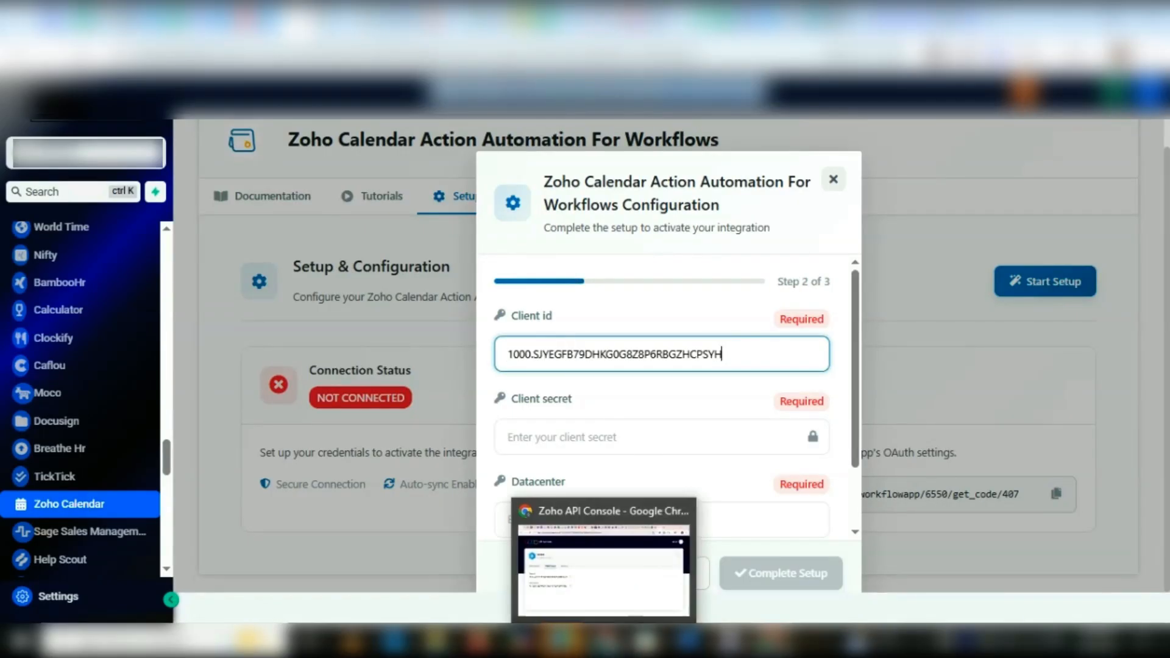
click(614, 589)
click(358, 418)
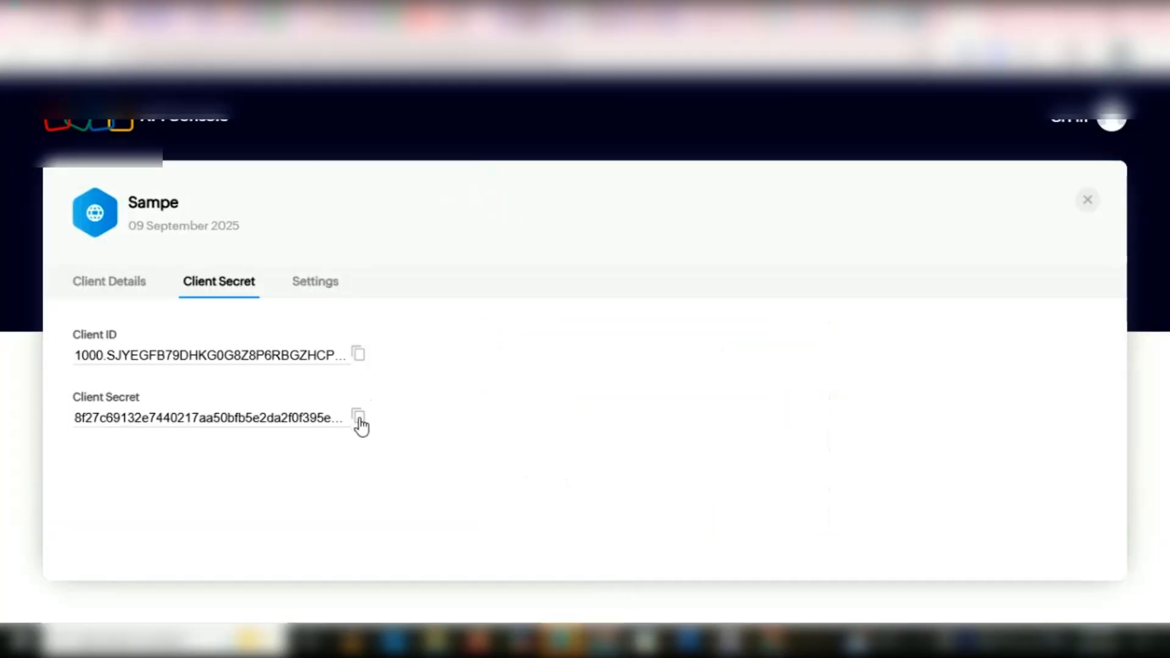
mouse_move(766, 642)
click(764, 610)
click(551, 437)
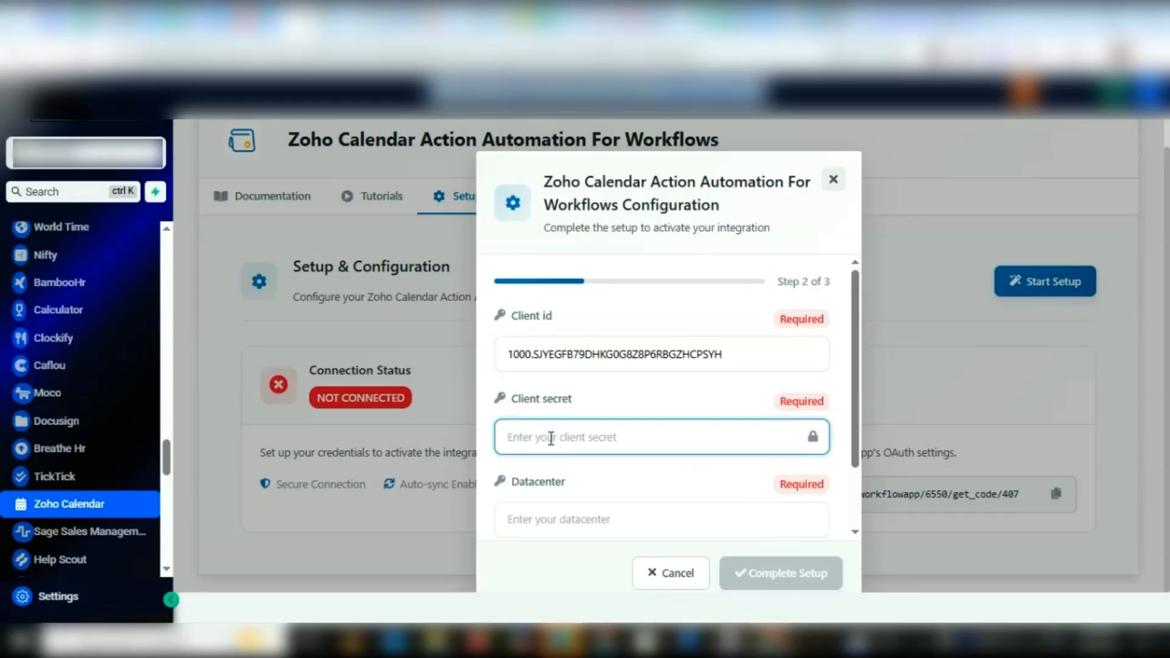
key(ctrl+v)
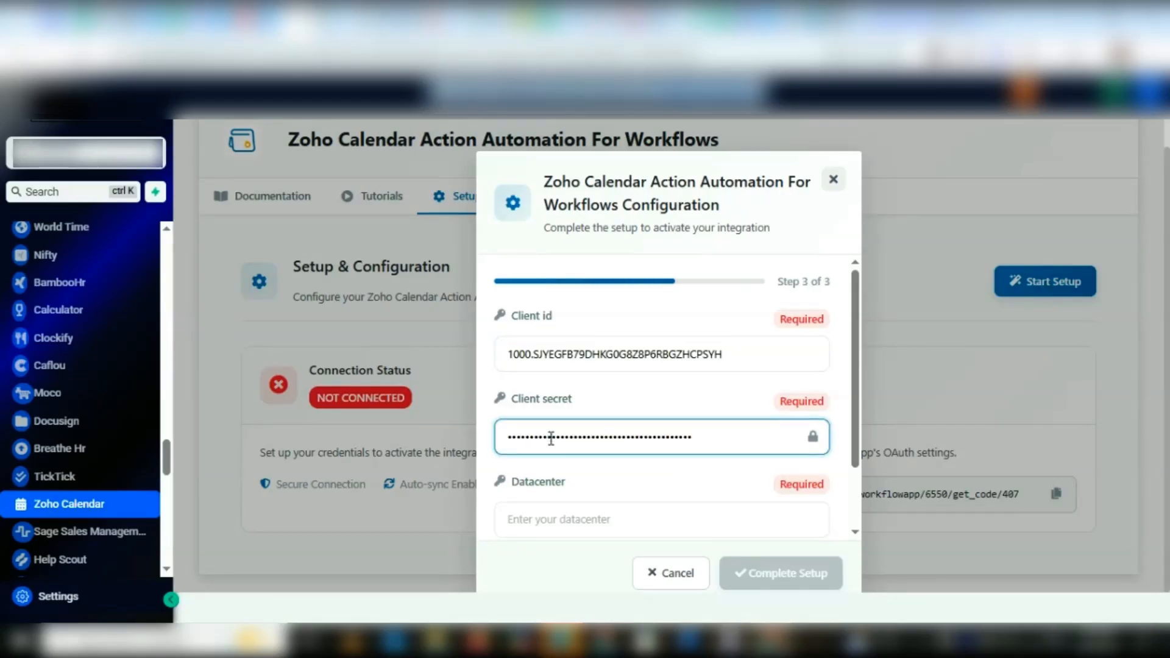
- Check the domain in the Zoho Accounts page address, set the datacenter to com and complete the Zoho Calendar setup
click(715, 382)
mouse_move(609, 646)
click(619, 567)
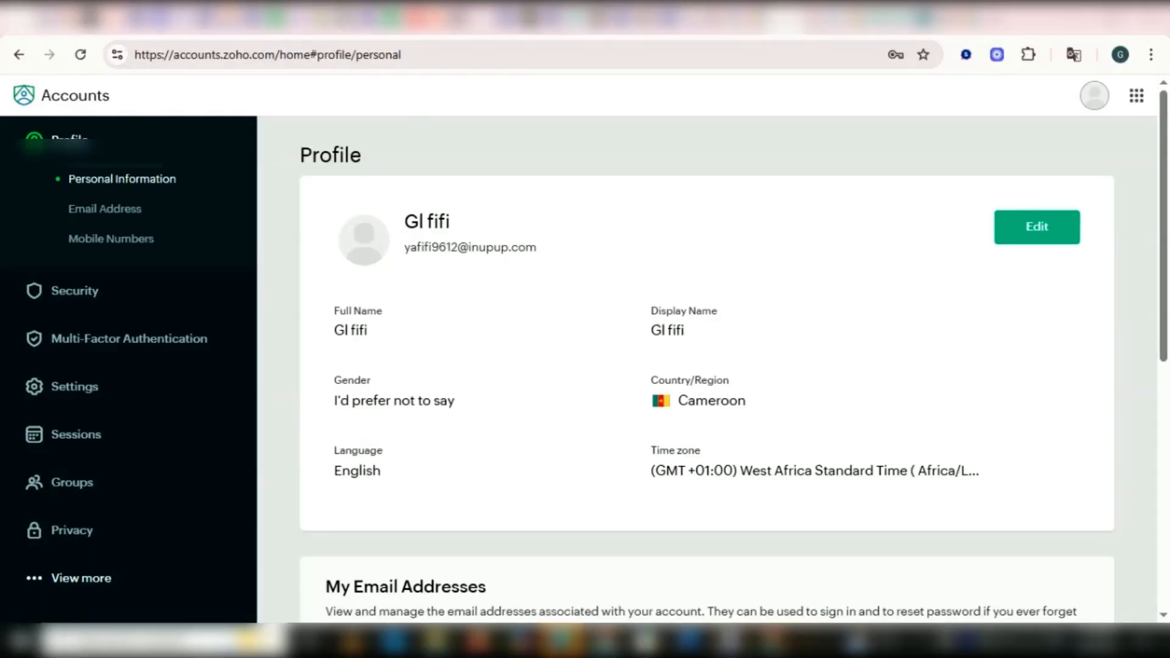
click(731, 643)
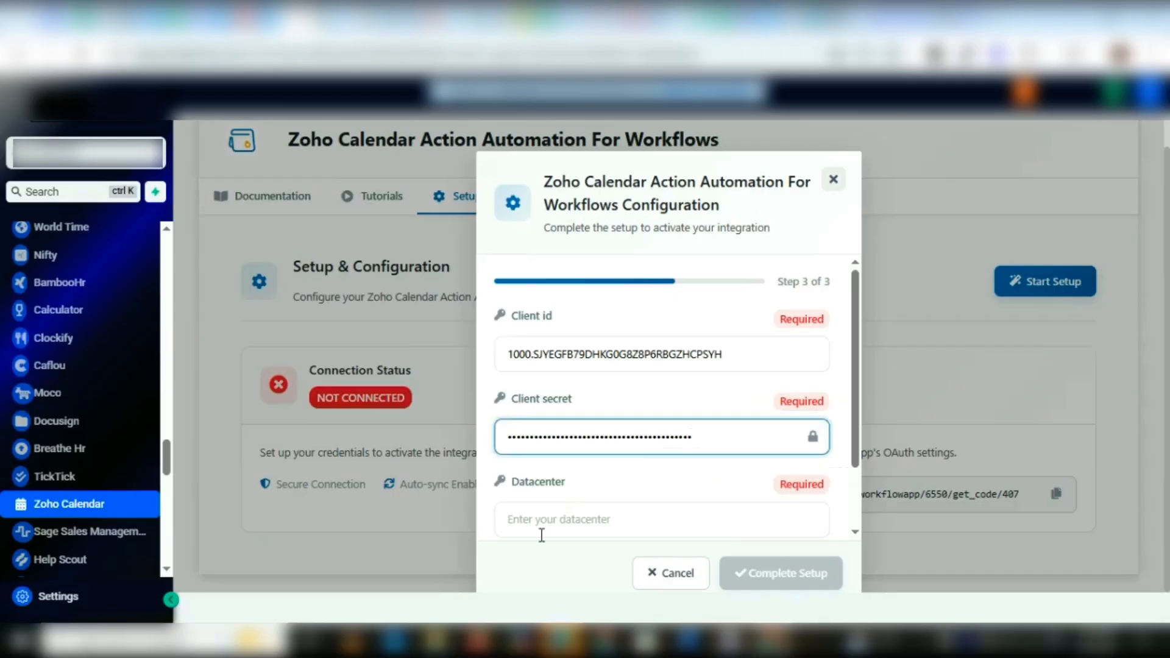
click(533, 526)
text(com)
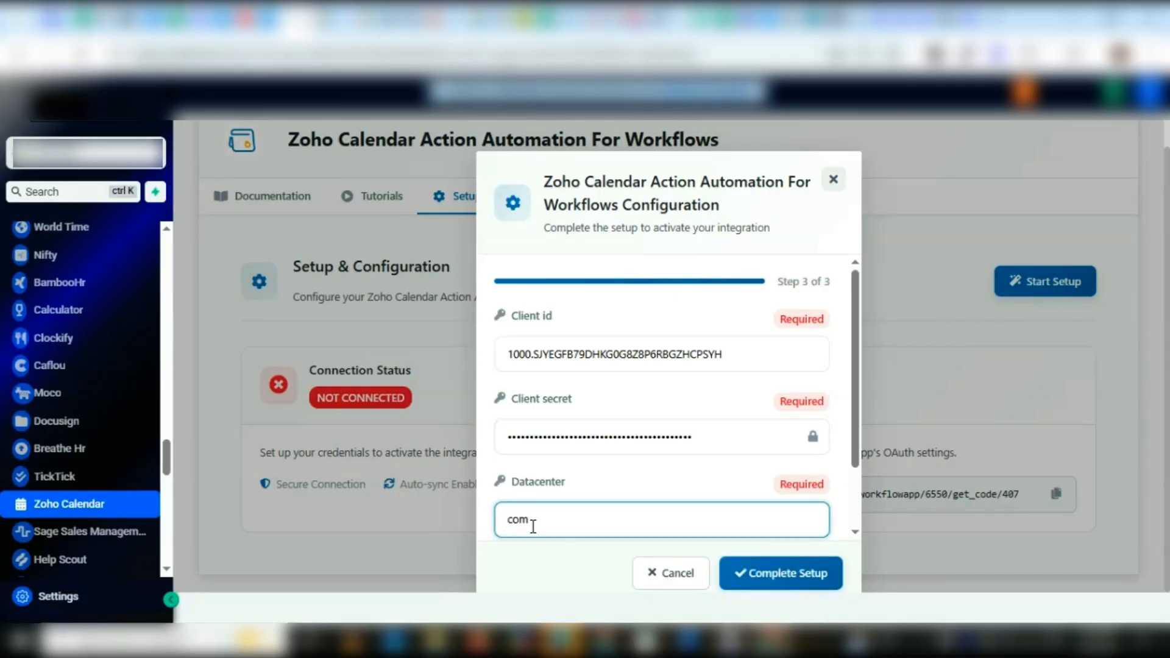
click(788, 579)
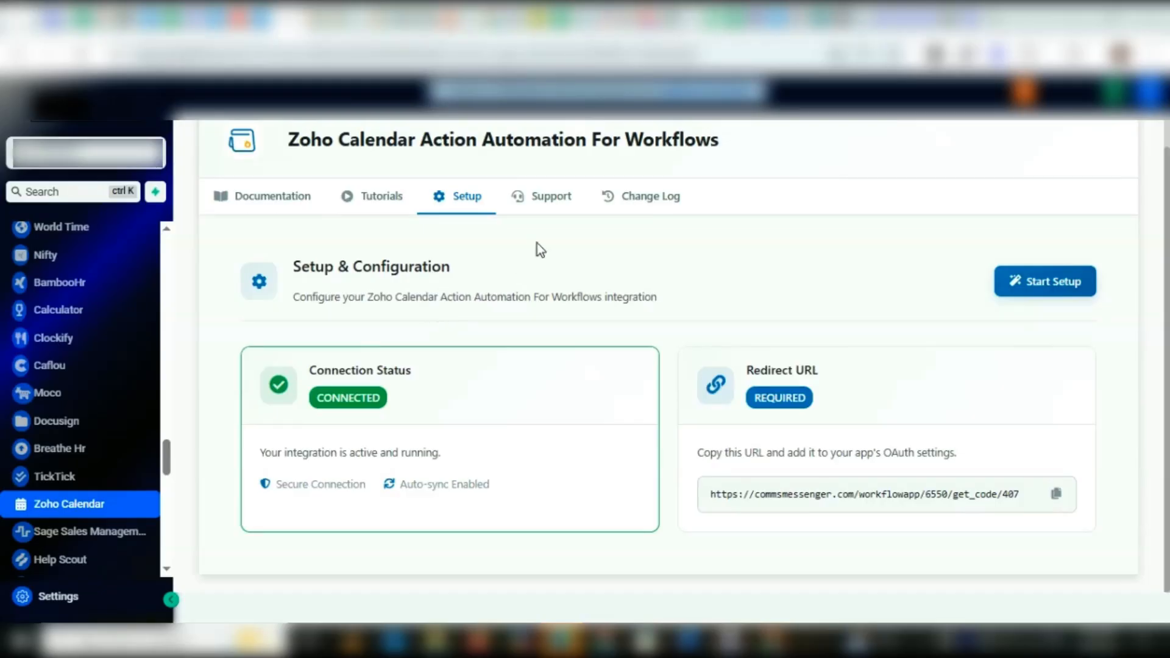
- Review the ticket and video call options in the Zoho Calendar app's Support Center
click(560, 206)
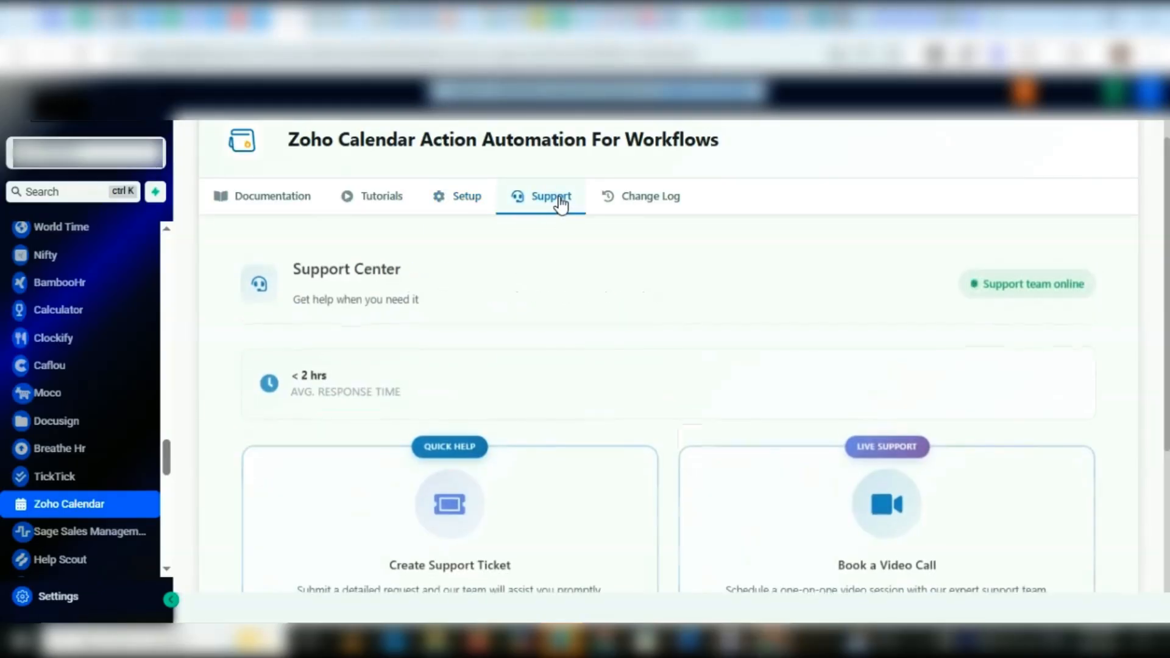
scroll(486, 397, down, 3)
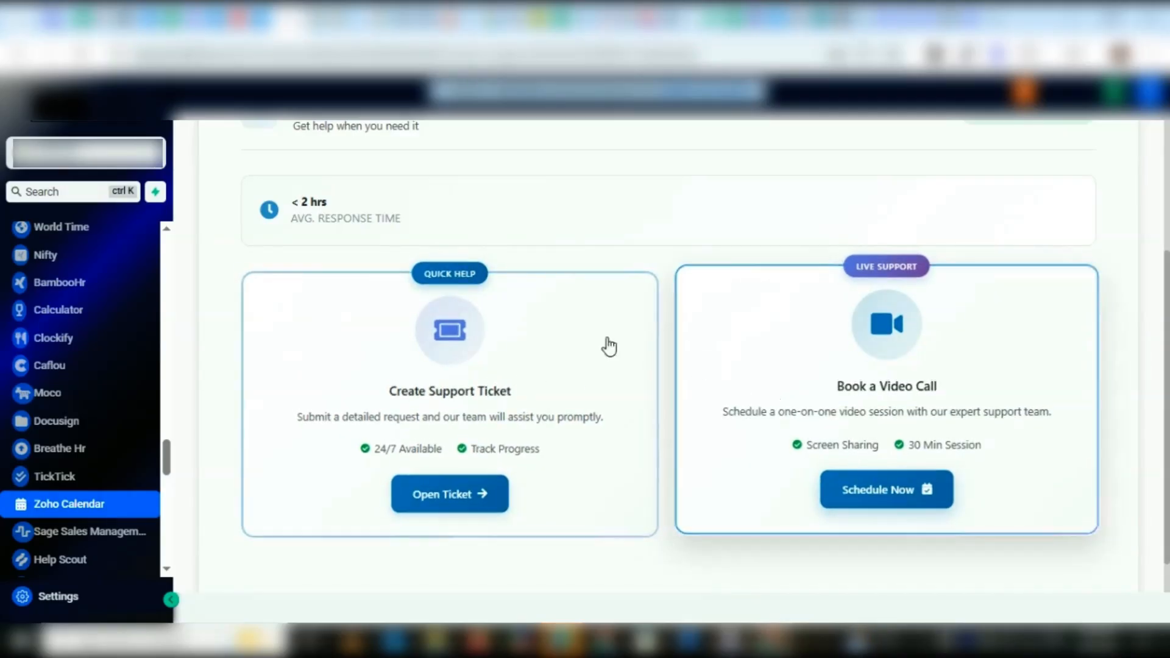
scroll(606, 342, up, 3)
- Enable Changelog Notifications in the Zoho Calendar app's change log and cancel the email subscription form
click(644, 233)
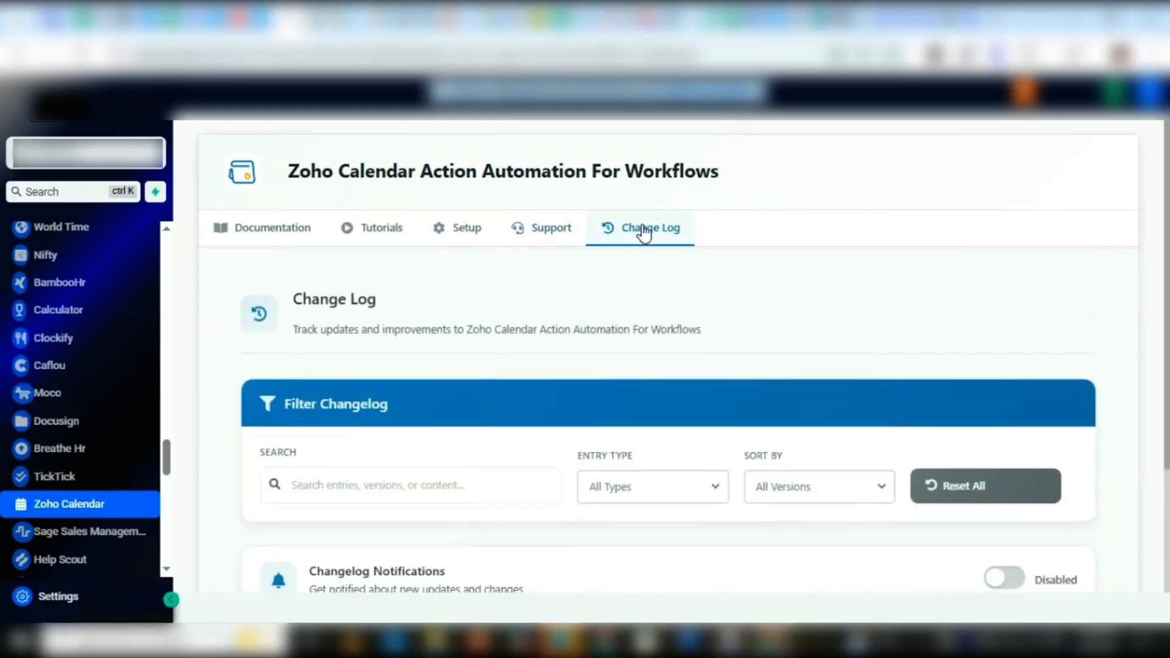
scroll(561, 434, down, 3)
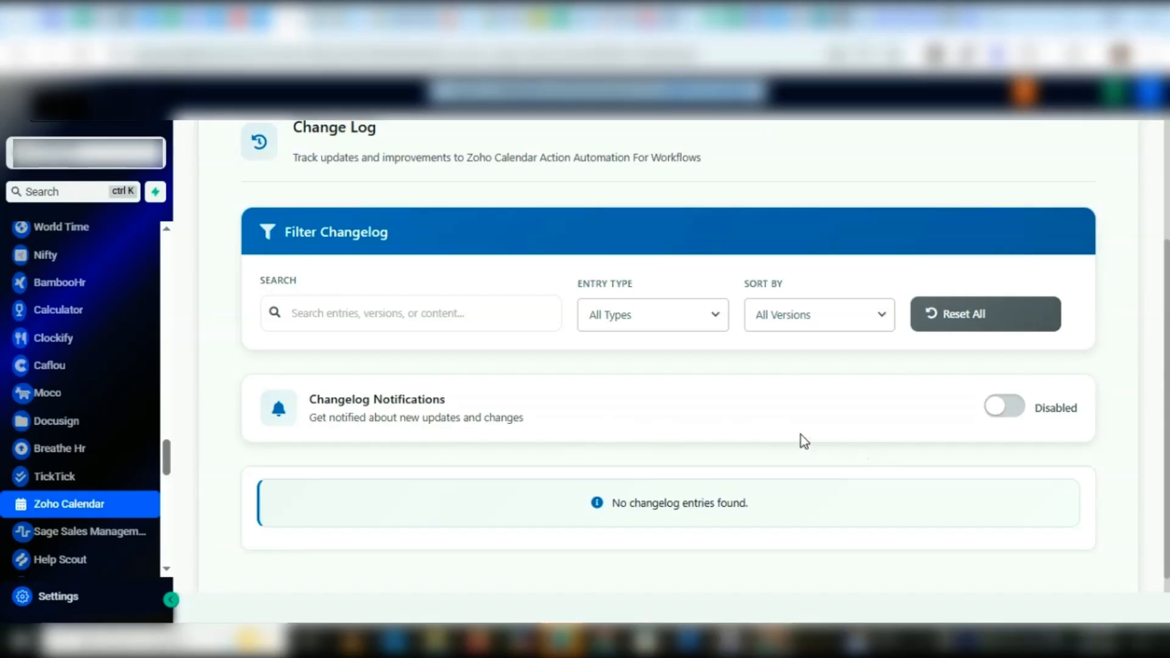
click(1006, 406)
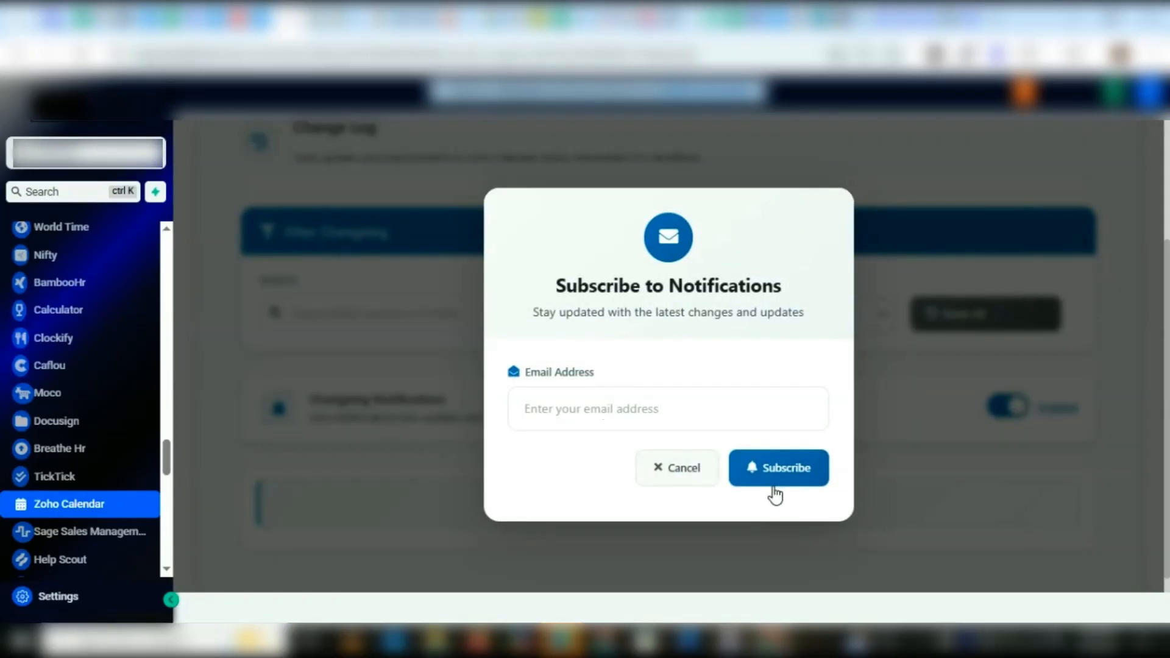
click(684, 467)
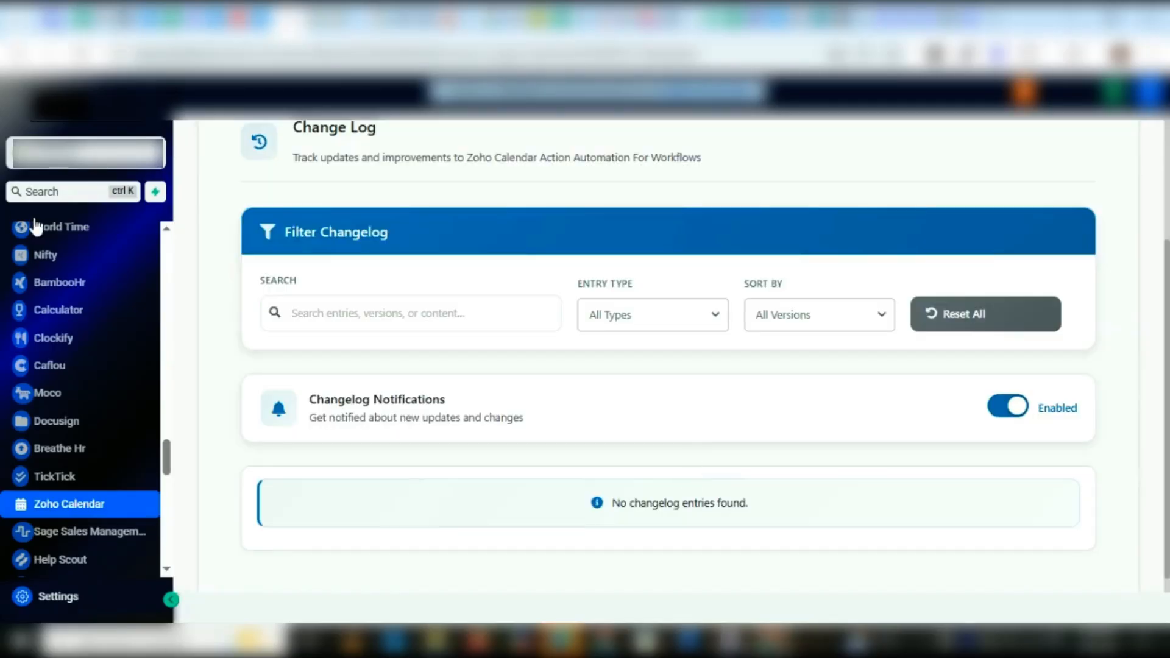